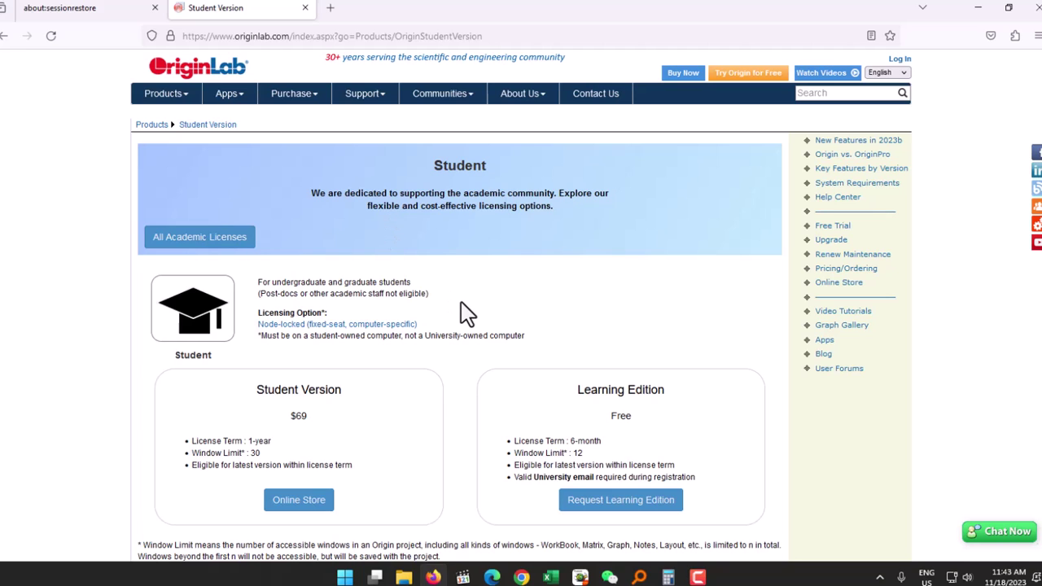
# - Compare the window limits: 30 for the Student Version versus 12 for the Learning Edition
pyautogui.scroll(-1, 461, 315)
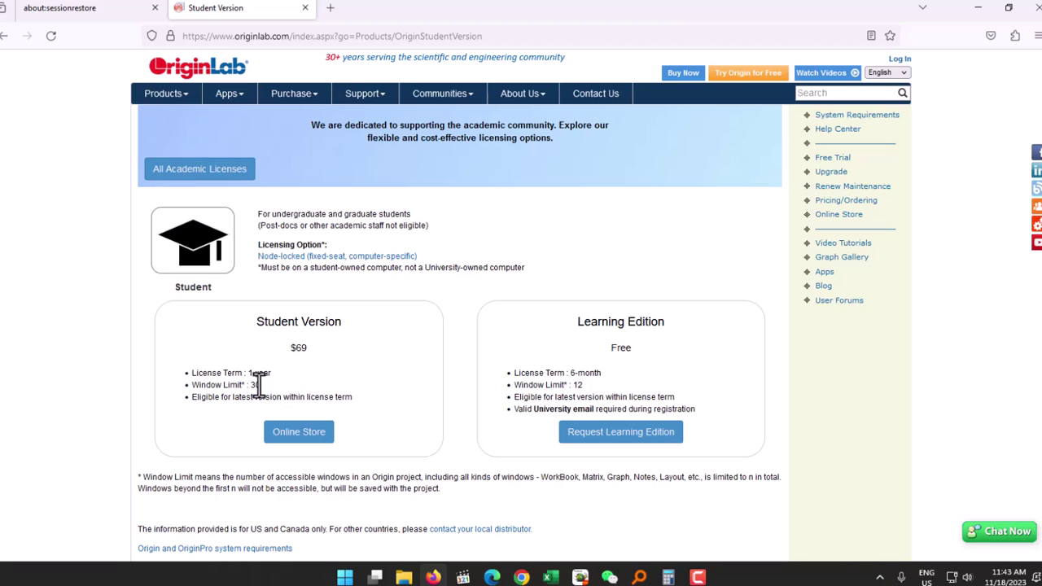
pyautogui.moveTo(261, 385); pyautogui.dragTo(248, 387)
pyautogui.click(401, 399)
pyautogui.moveTo(580, 386); pyautogui.dragTo(575, 388)
pyautogui.click(625, 397)
# - Request the Learning Edition and enter the registrant's name and university
pyautogui.click(674, 445)
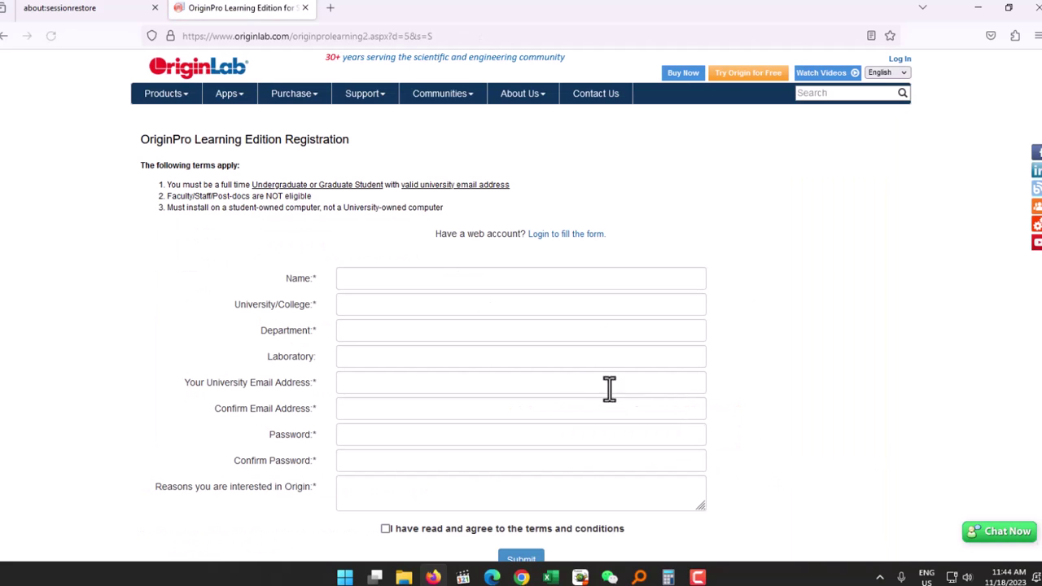
pyautogui.click(472, 278)
pyautogui.scroll(-1, 511, 371)
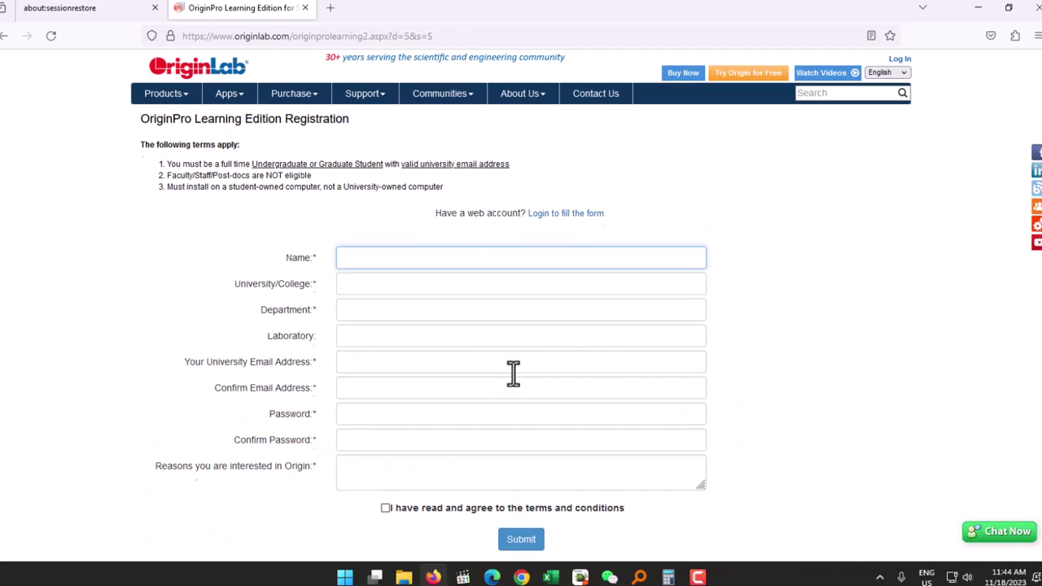
pyautogui.scroll(1, 512, 371)
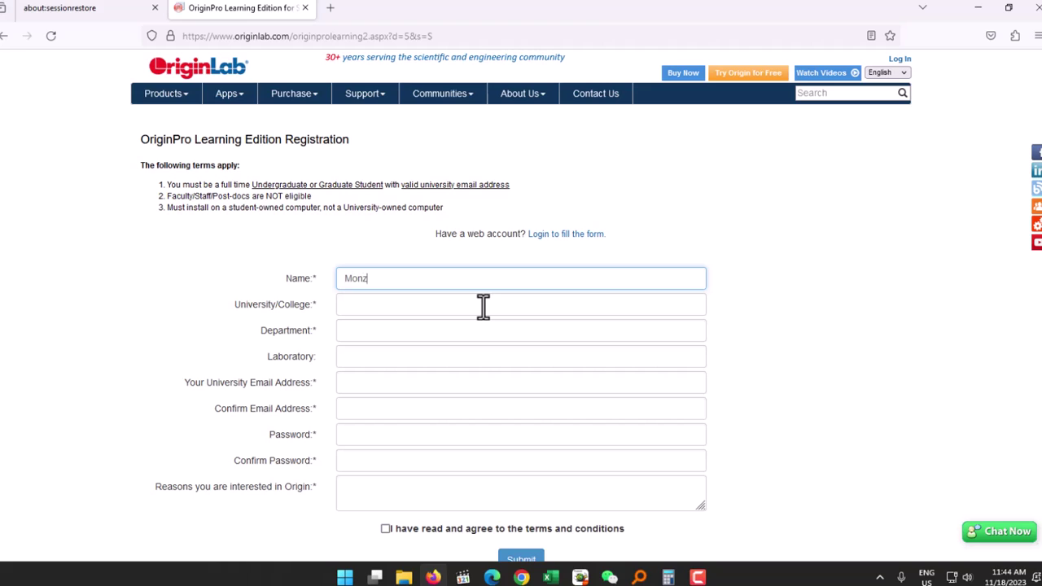
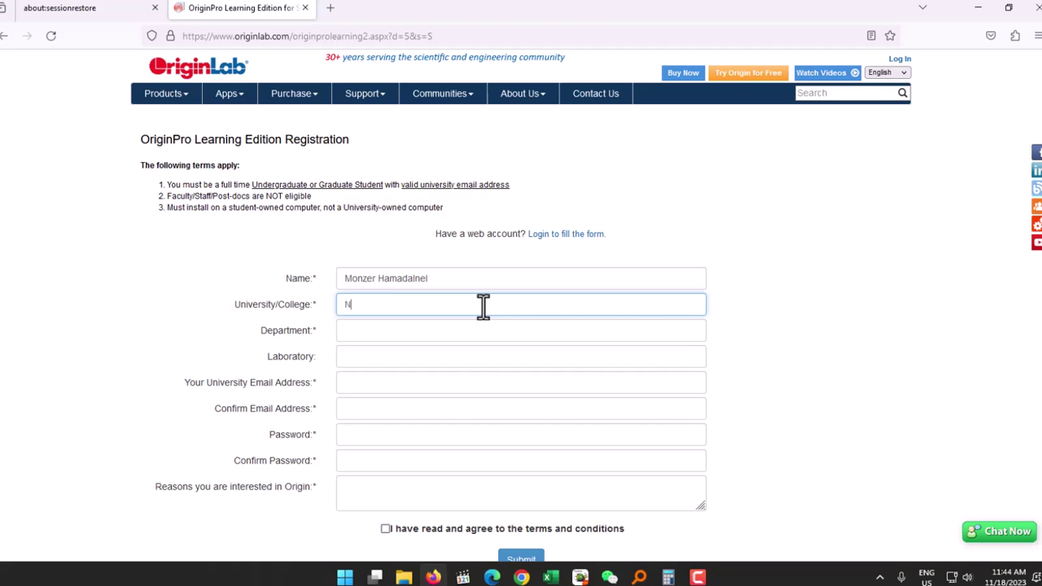
pyautogui.write('anjing Uni')
pyautogui.write('versity if')
pyautogui.press('BackSpace')
pyautogui.press('BackSpace')
pyautogui.press('BackSpace')
pyautogui.write('of I')
pyautogui.write('nfora')
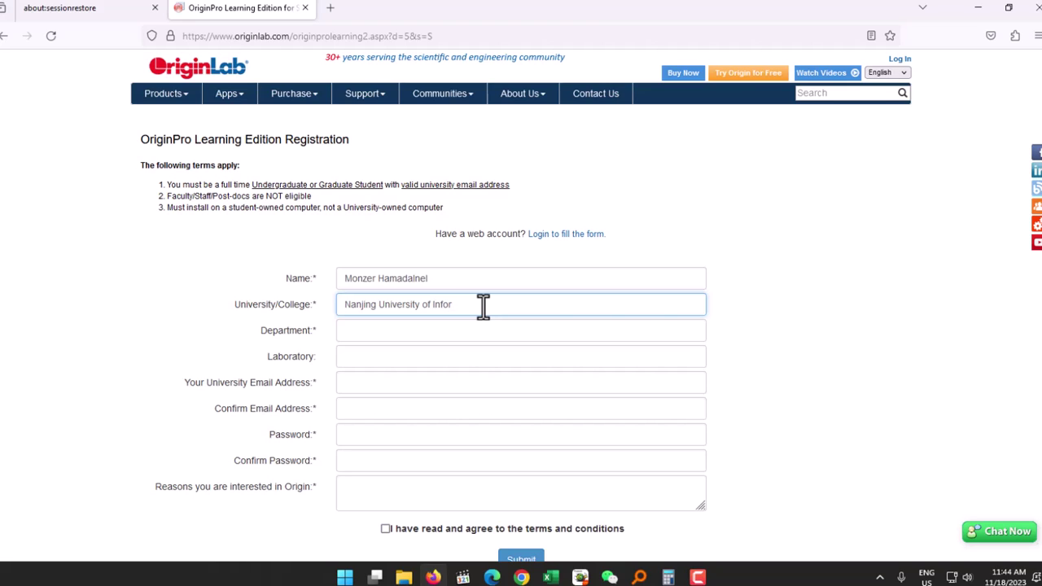
pyautogui.write('mation S')
pyautogui.write('cience and')
pyautogui.write(' Techno')
pyautogui.write('logy')
# - Enter department Atmospheric Physics and laboratory Monsson Dynamics
pyautogui.press('Tab')
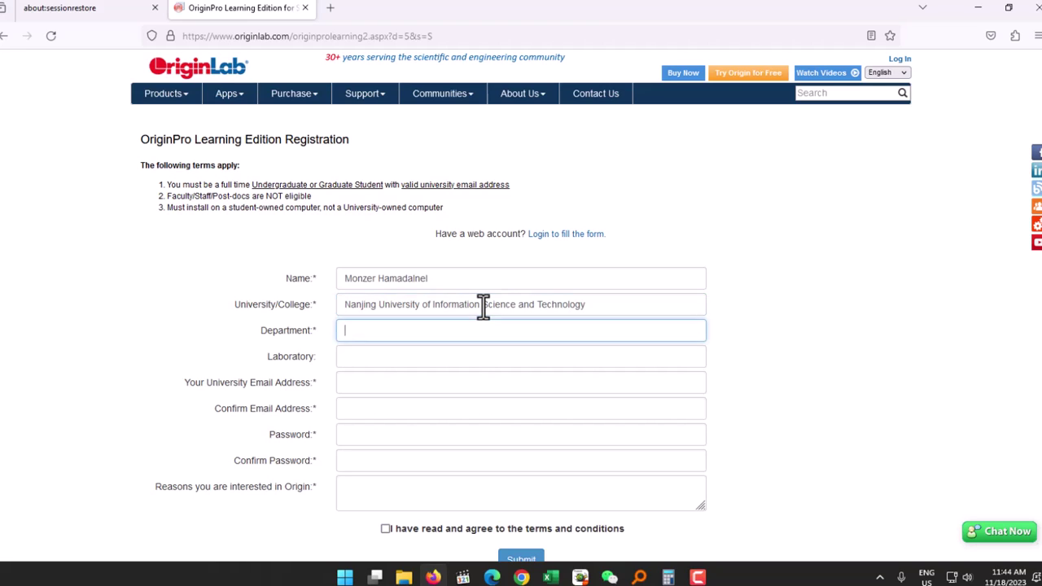
pyautogui.write('C')
pyautogui.press('BackSpace')
pyautogui.write('At')
pyautogui.write('mospheric')
pyautogui.write(' Physi')
pyautogui.write('cs')
pyautogui.click(424, 356)
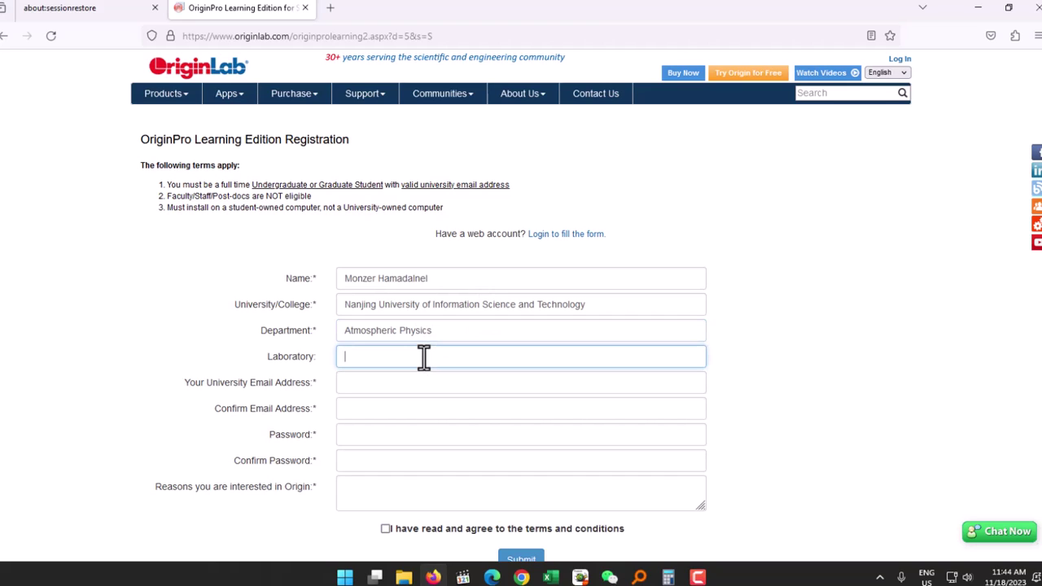
pyautogui.write('clim')
pyautogui.write('ate Dynam')
pyautogui.write('ics')
pyautogui.moveTo(344, 358)
pyautogui.mouseDown()
pyautogui.moveTo(354, 360)
pyautogui.moveTo(340, 364)
pyautogui.mouseUp()
pyautogui.write('monss')
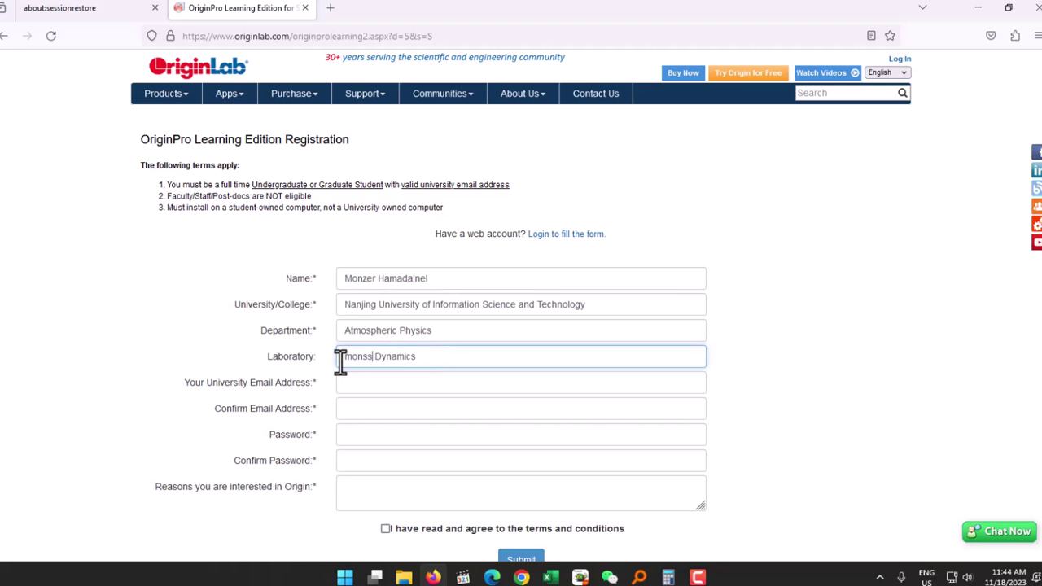
pyautogui.write('on')
pyautogui.moveTo(340, 364); pyautogui.dragTo(345, 364)
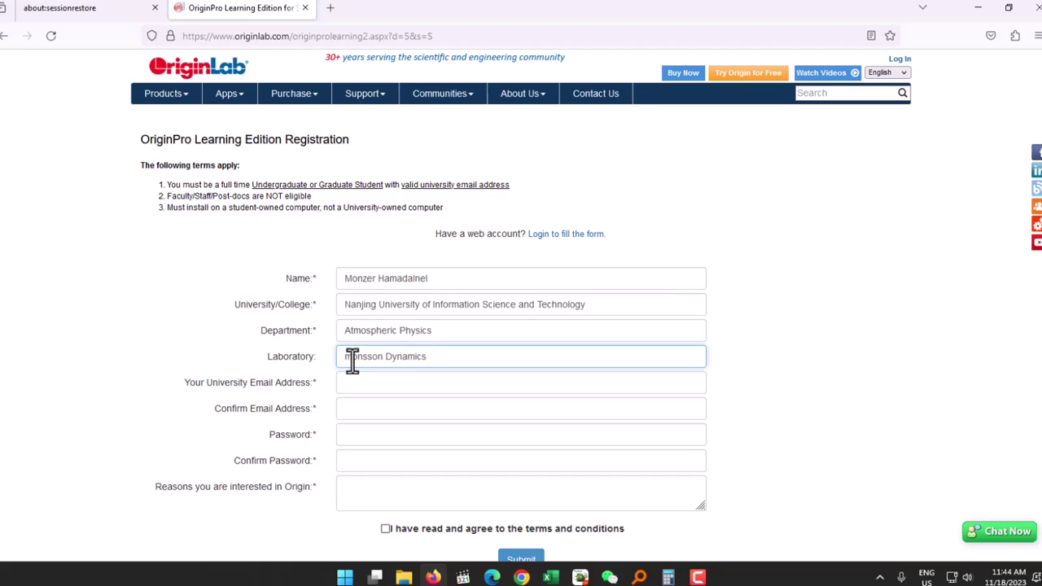
pyautogui.write('M')
pyautogui.click(459, 383)
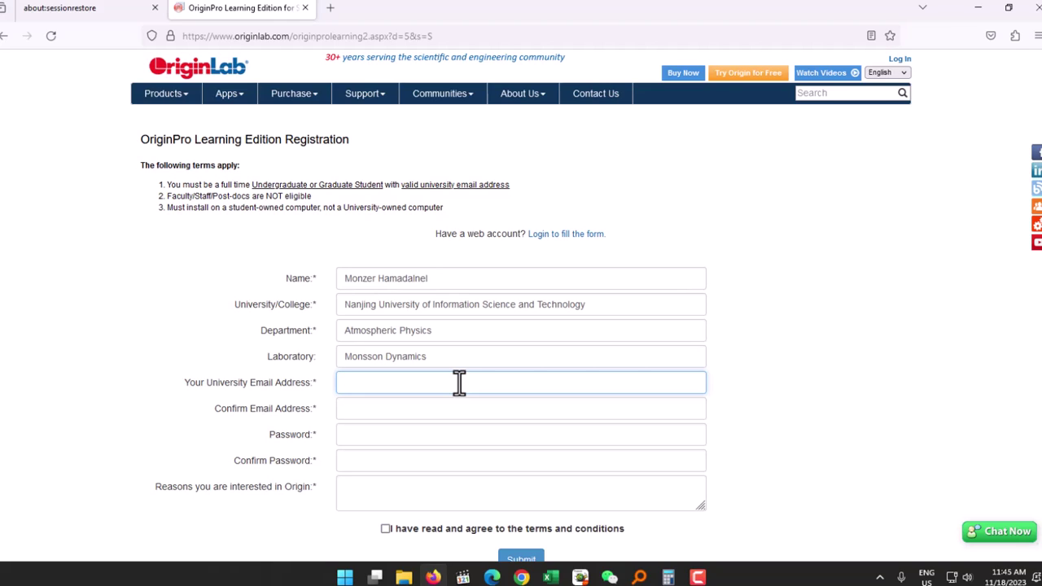
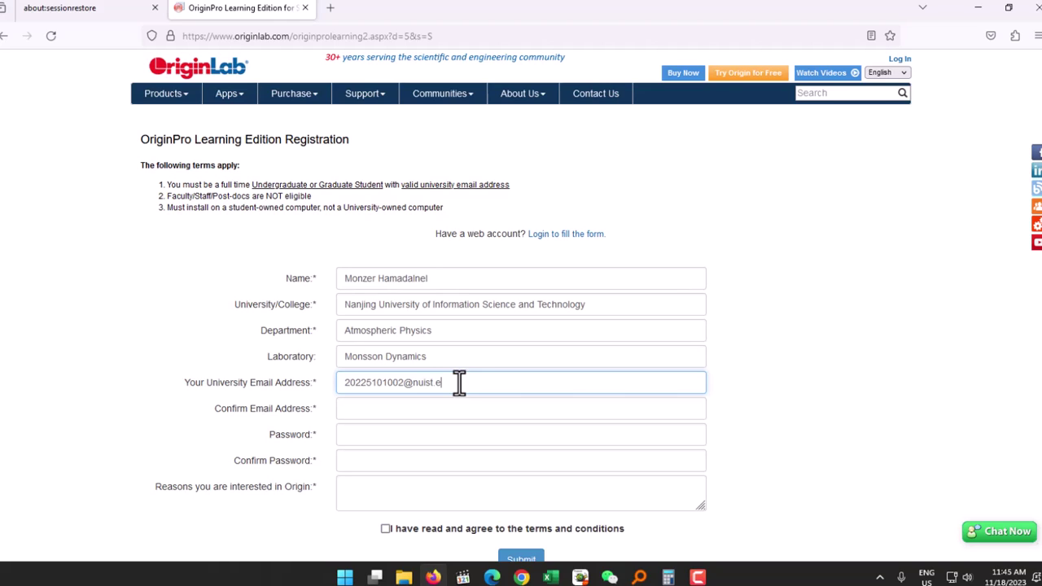
# - Enter the university e-mail address in both the Email and Confirm Email fields
pyautogui.moveTo(463, 385); pyautogui.dragTo(348, 387)
pyautogui.hotkey('ctrl', 'c')
pyautogui.click(360, 412)
pyautogui.hotkey('ctrl', 'v')
# - Set the account password in both password fields and give the reason 'Plot charts for my research'
pyautogui.click(390, 437)
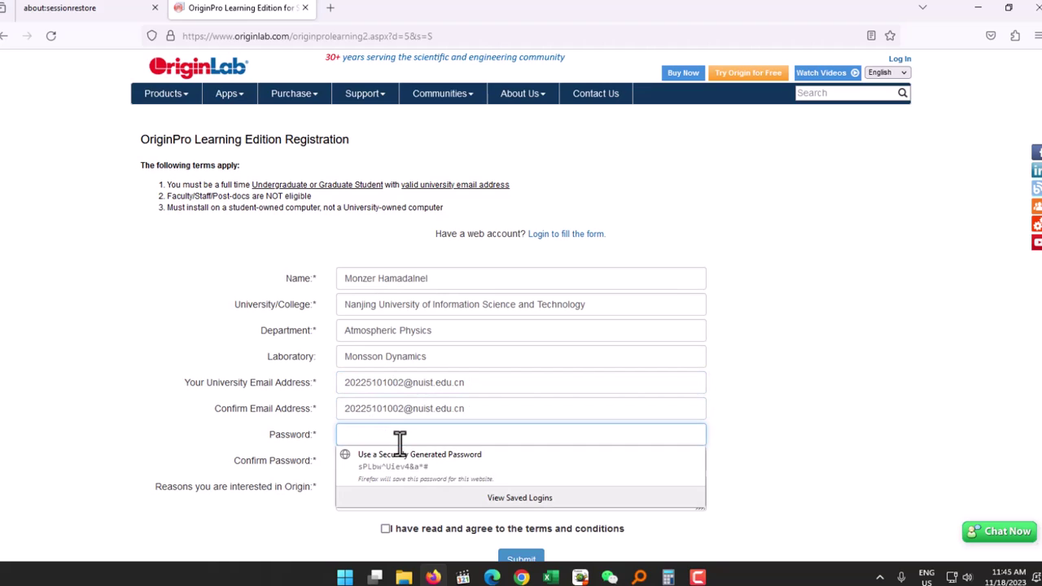
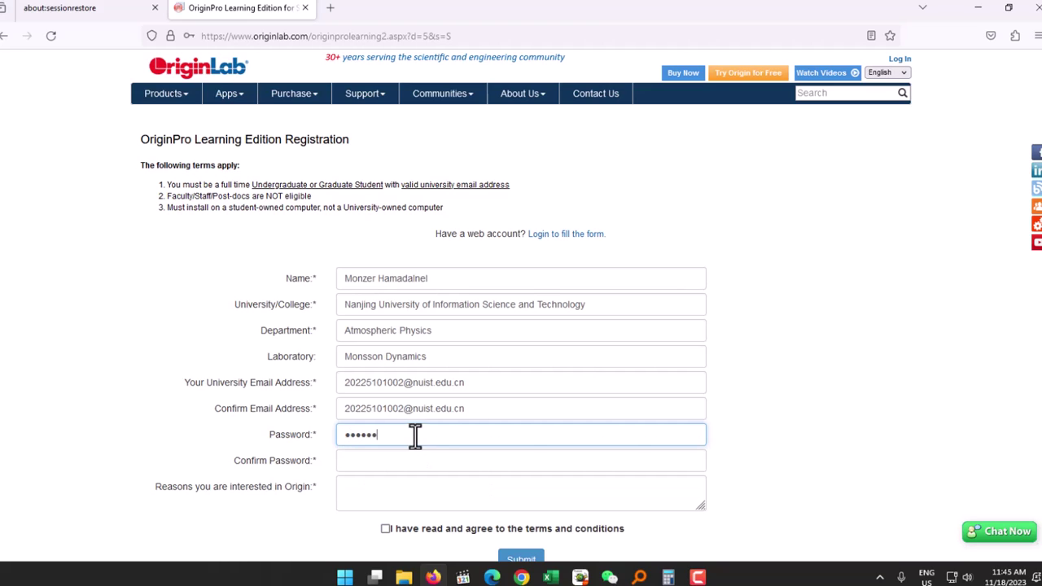
pyautogui.click(418, 460)
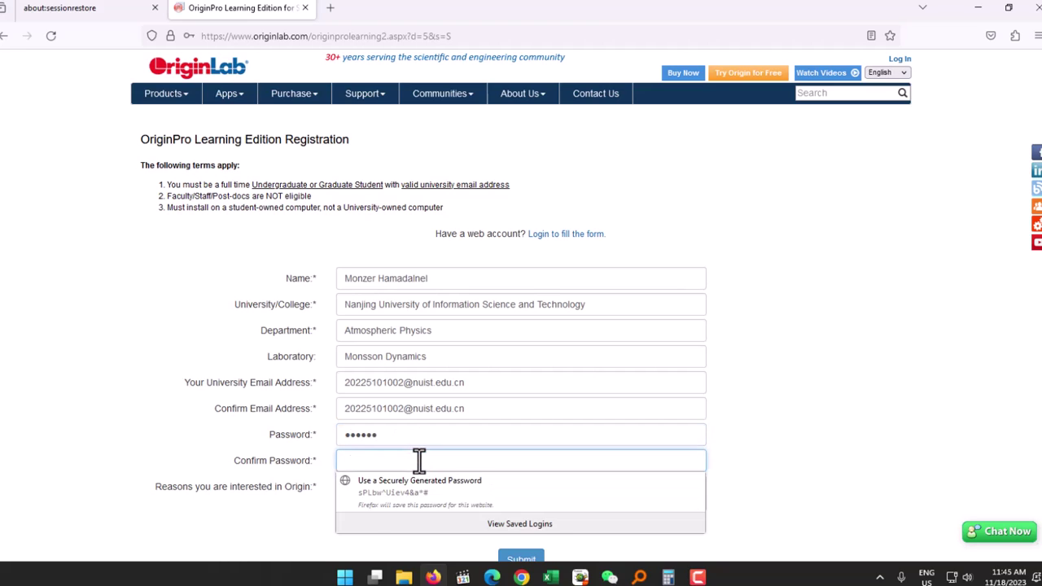
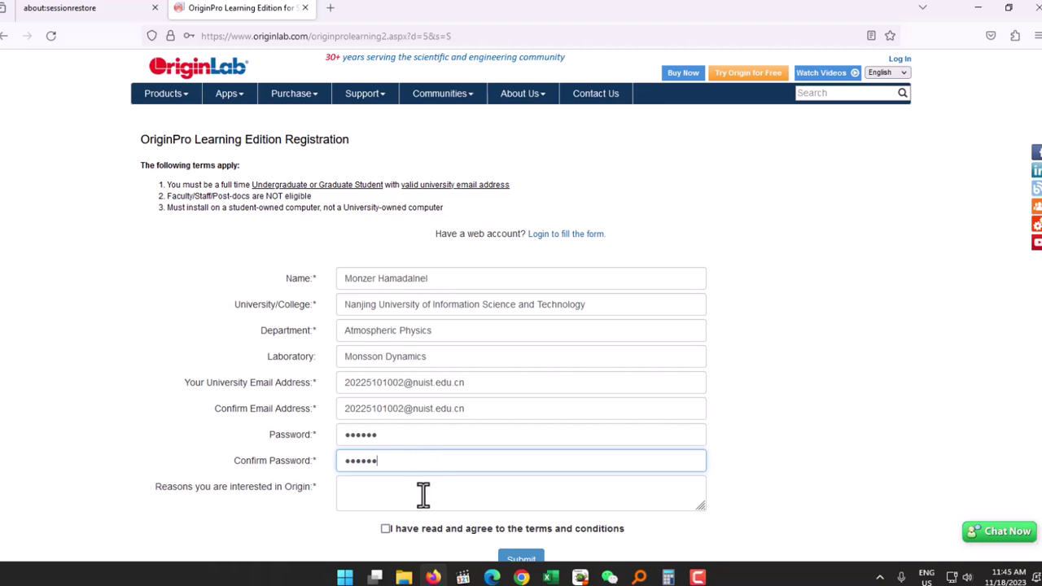
pyautogui.click(446, 480)
pyautogui.scroll(-1, 450, 477)
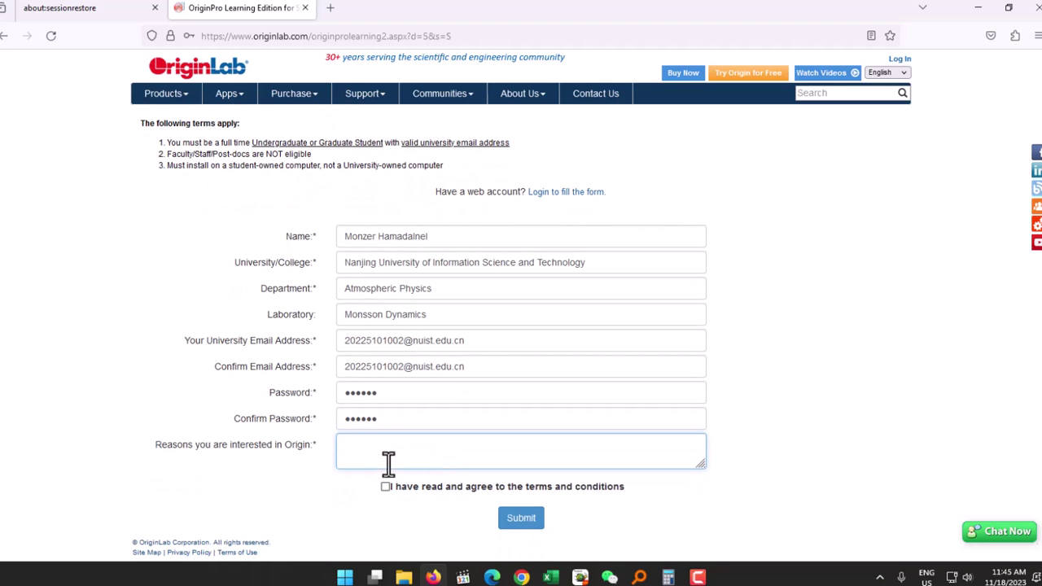
pyautogui.write('P')
pyautogui.write('lot ch')
pyautogui.write('arts for ')
pyautogui.write('my research')
# - Tick the checkbox agreeing to the terms and conditions
pyautogui.click(385, 488)
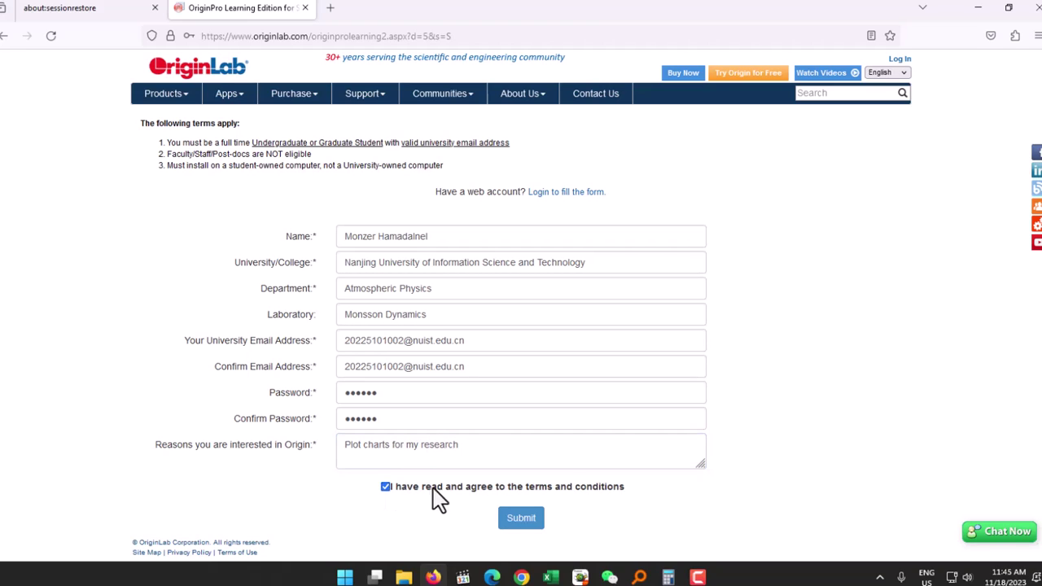
pyautogui.moveTo(483, 493); pyautogui.dragTo(581, 496)
pyautogui.click(585, 499)
pyautogui.click(386, 486)
# - Submit the registration, save the site login in Firefox, and read the thank-you page's e-mail notice
pyautogui.click(516, 521)
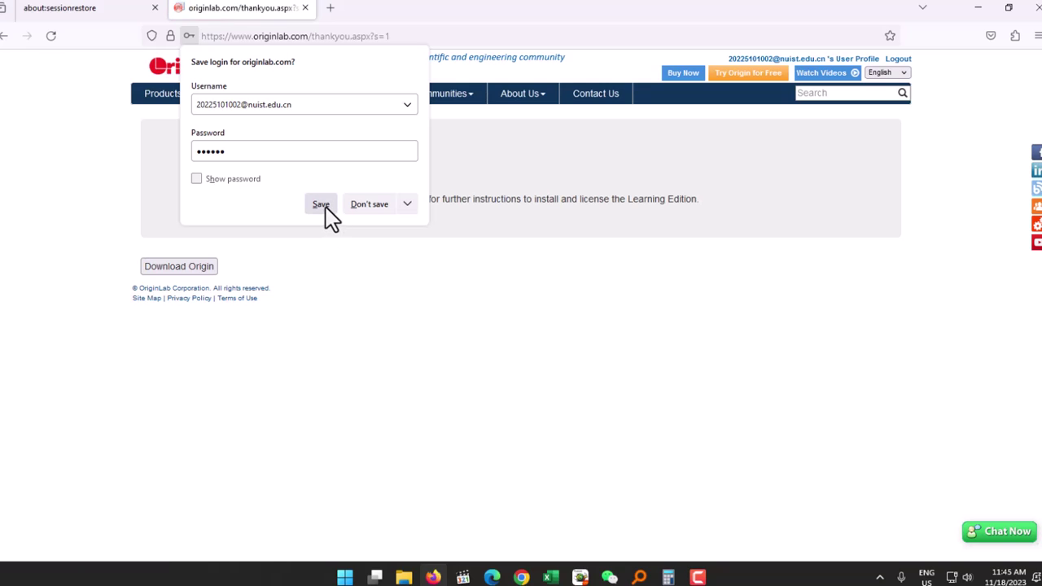
pyautogui.click(328, 207)
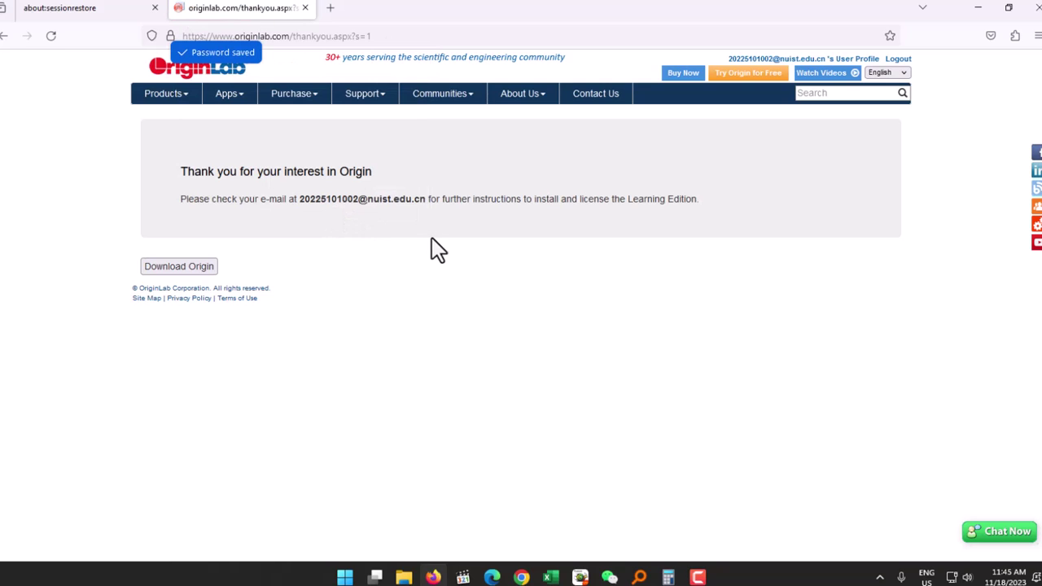
pyautogui.moveTo(298, 198); pyautogui.dragTo(422, 205)
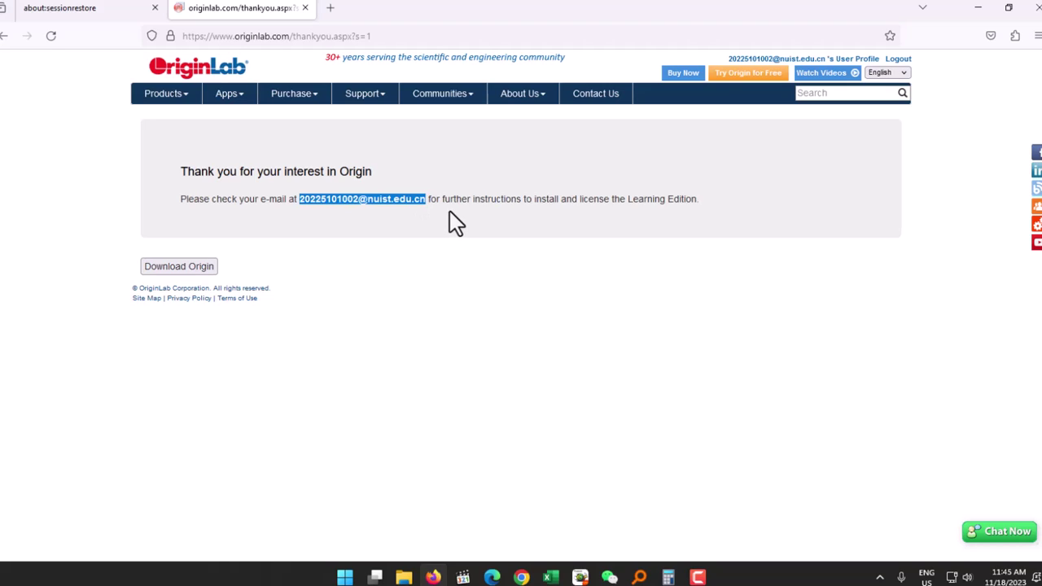
pyautogui.click(449, 212)
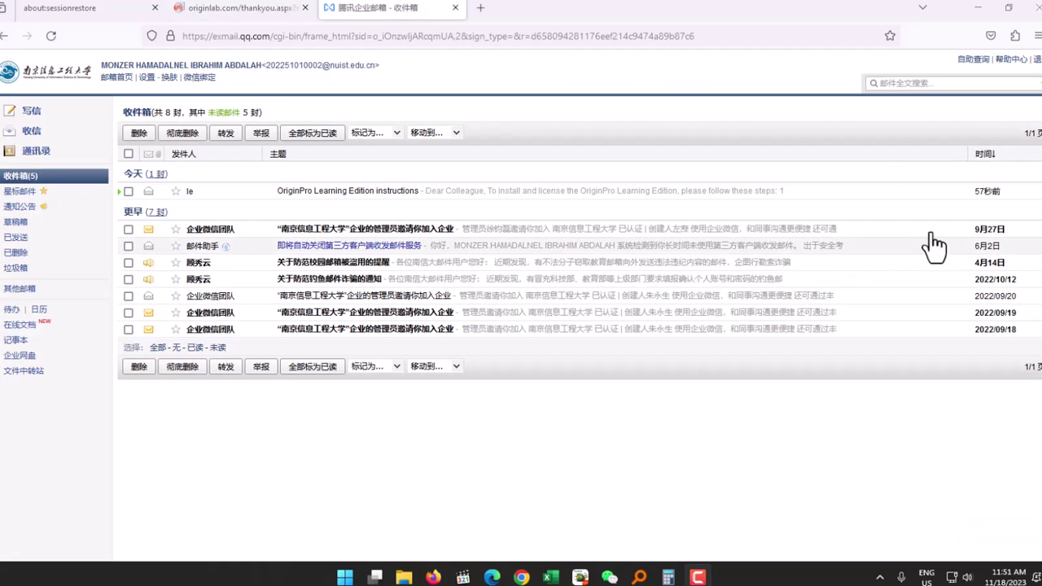
# - Open the instructions e-mail and open its installer download link in a new tab
pyautogui.click(355, 196)
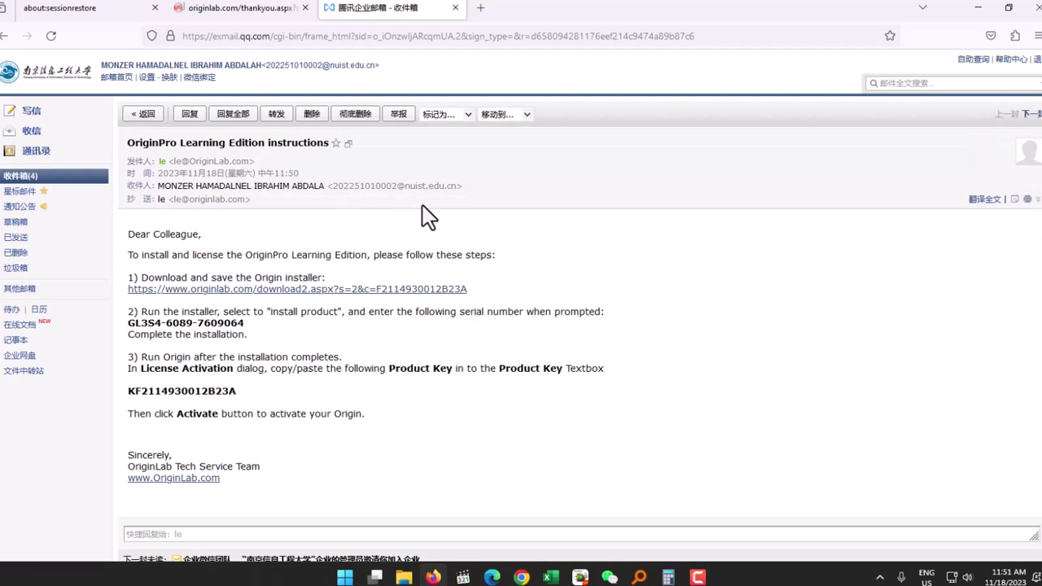
pyautogui.scroll(-1, 272, 283)
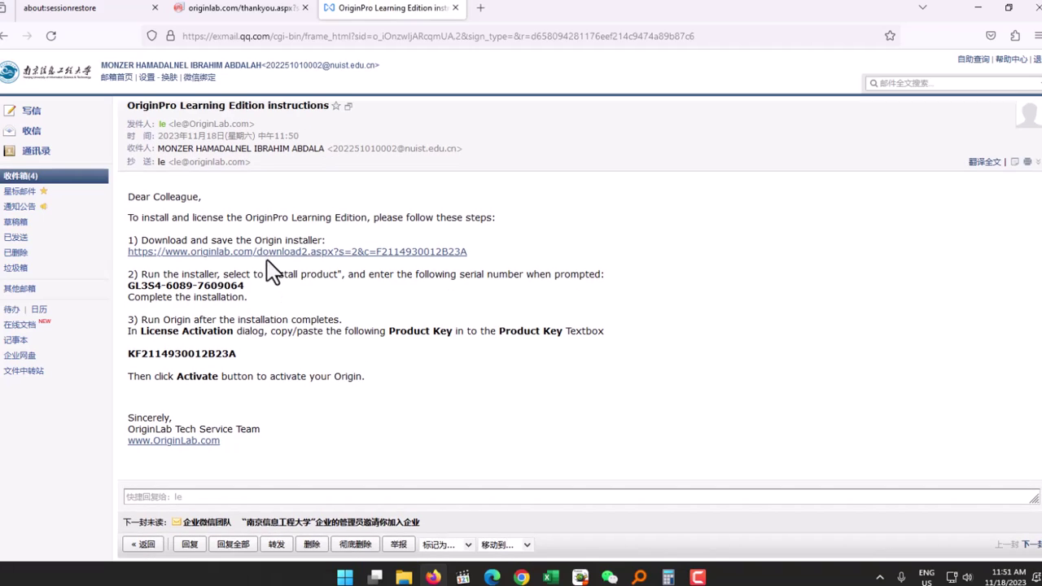
pyautogui.rightClick(276, 254)
pyautogui.click(287, 267)
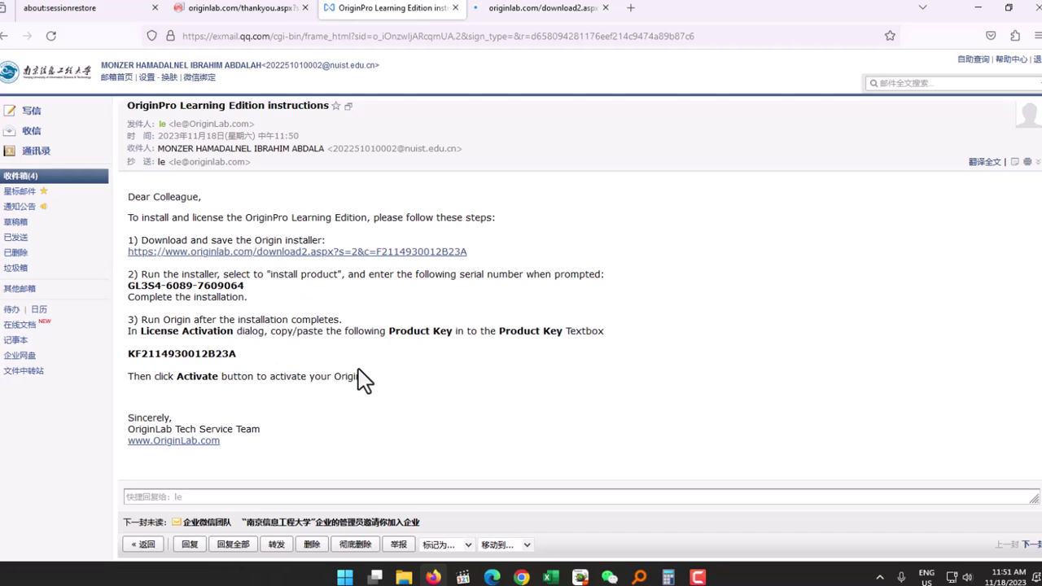
# - Download the Origin installer and check its download progress
pyautogui.click(535, 10)
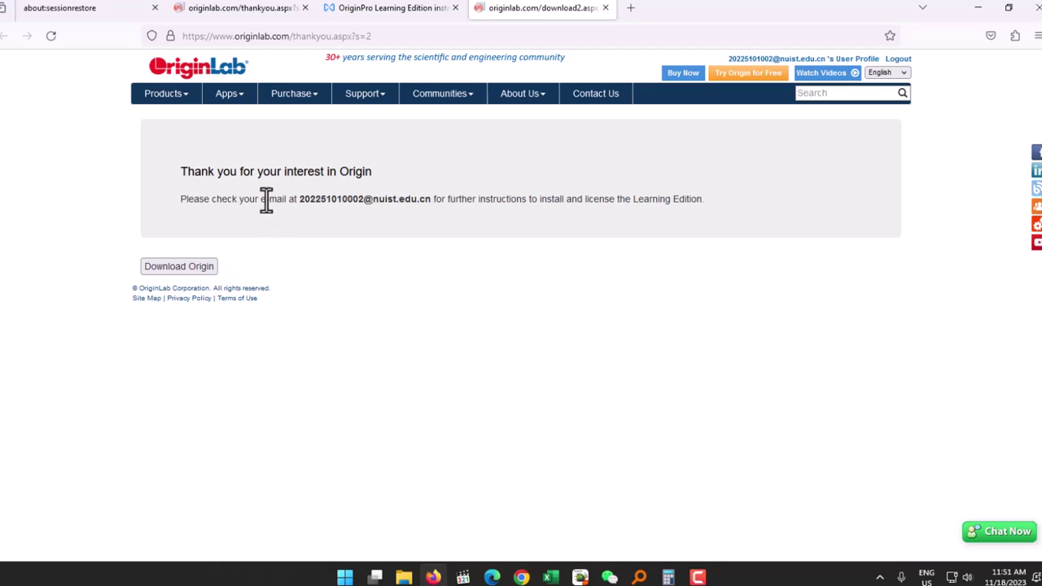
pyautogui.click(204, 268)
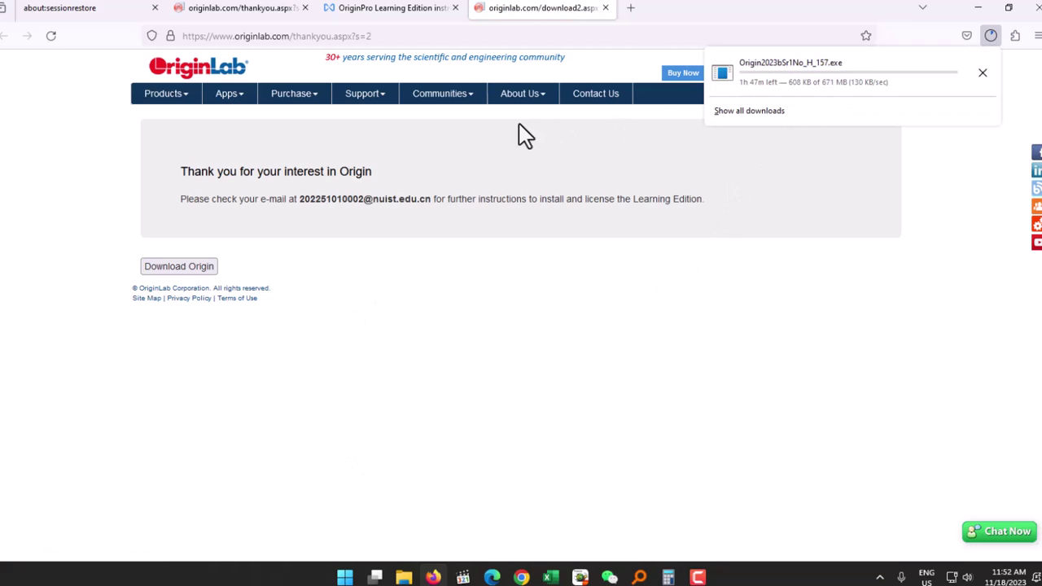
pyautogui.click(407, 8)
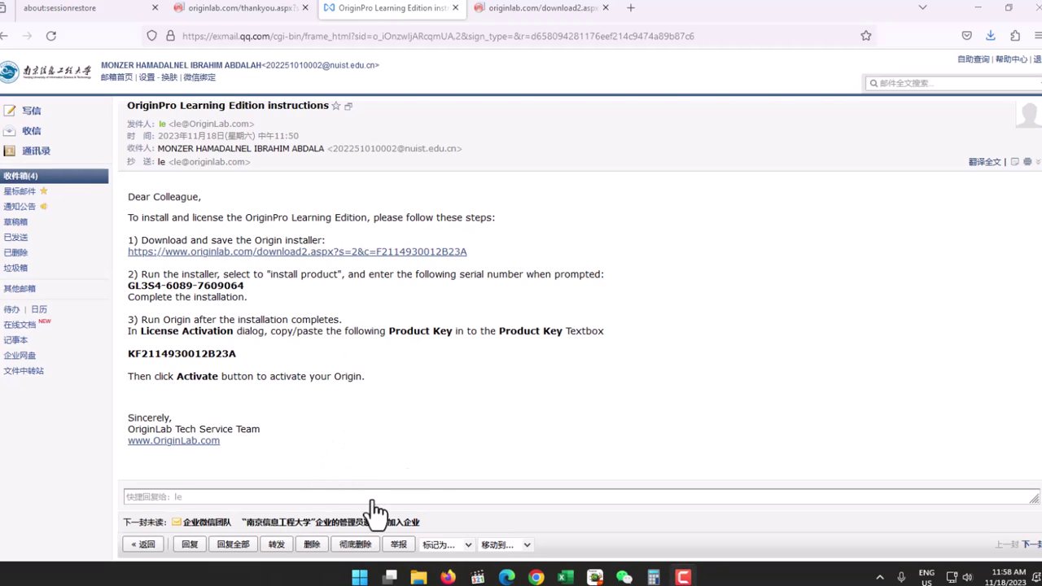
pyautogui.click(989, 35)
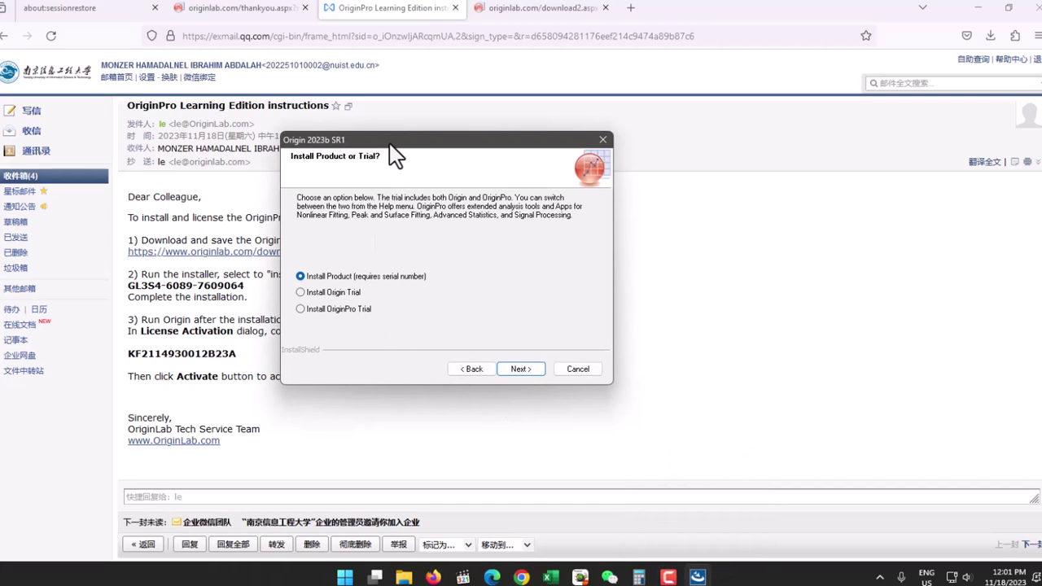
# - Keep Install Product and fill in the user and company names
pyautogui.moveTo(389, 145); pyautogui.dragTo(414, 133)
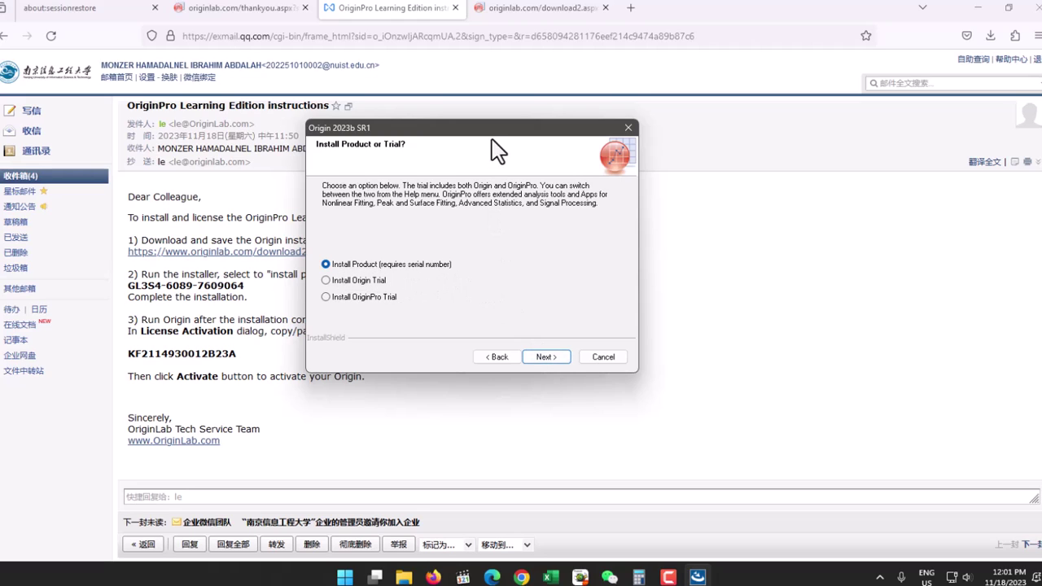
pyautogui.moveTo(491, 130); pyautogui.dragTo(542, 118)
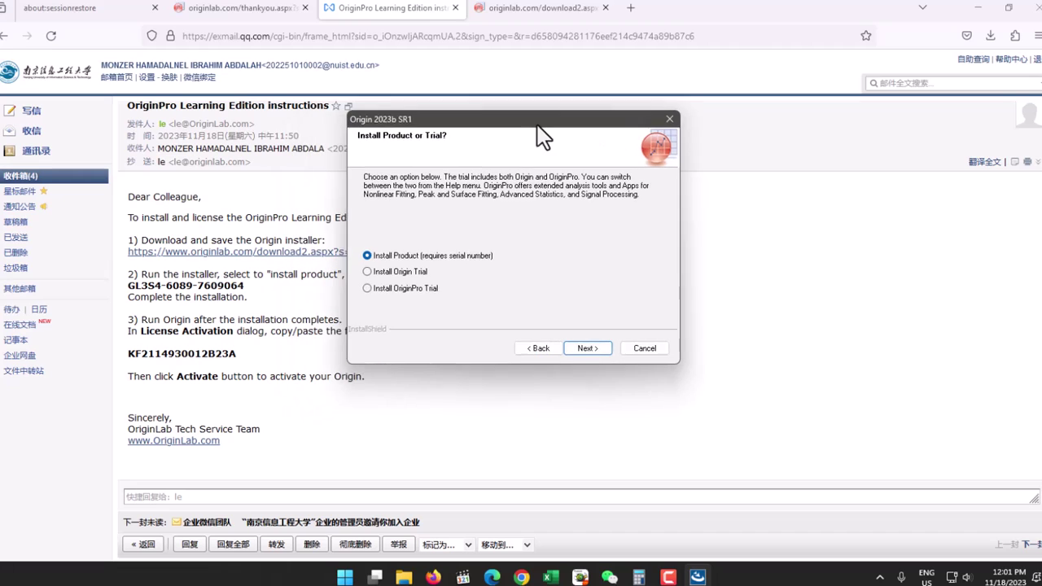
pyautogui.click(599, 345)
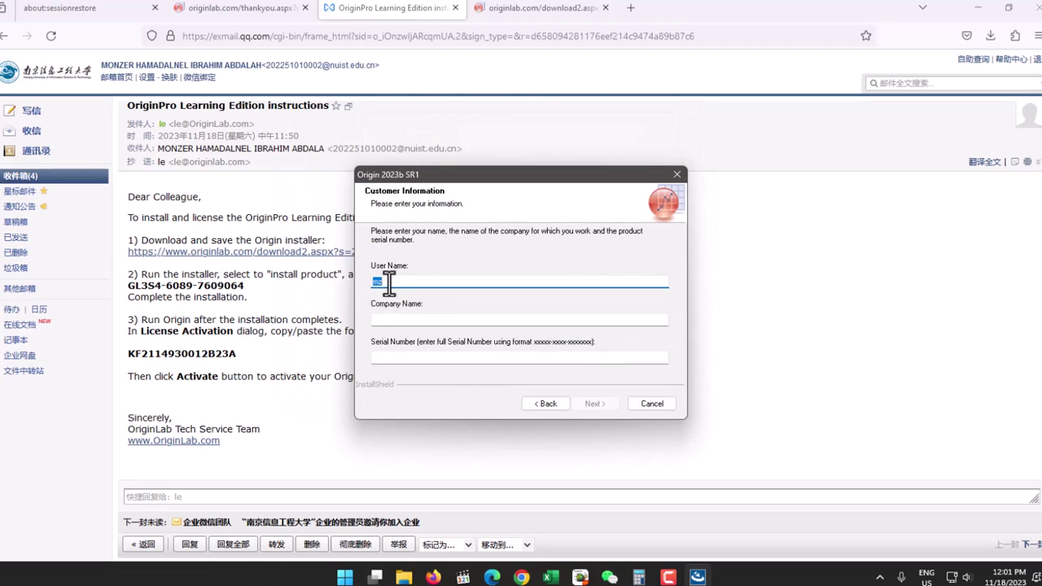
pyautogui.click(425, 320)
pyautogui.write('nuist')
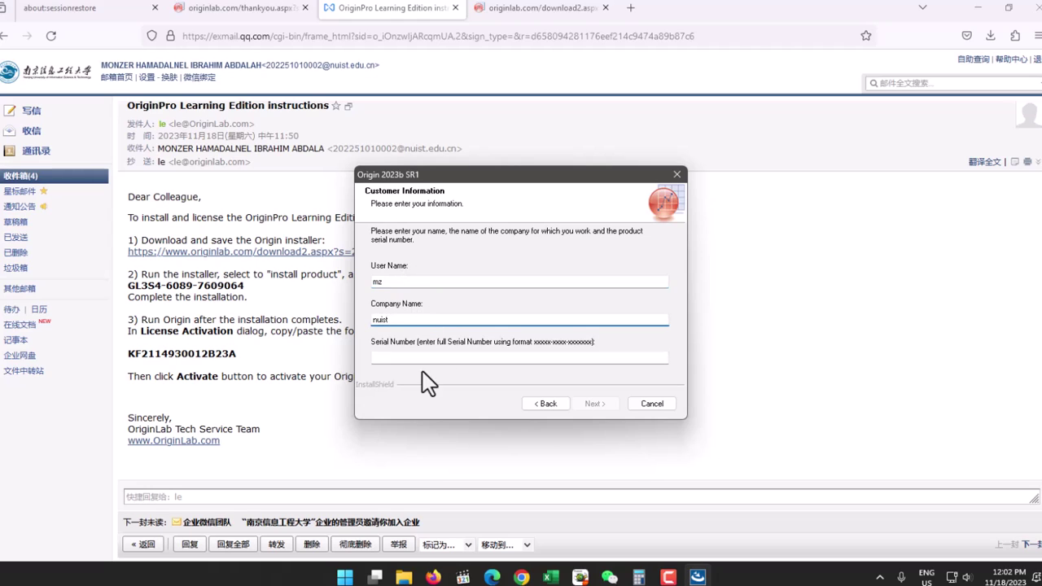
# - Copy the serial number from the e-mail into the Serial Number field and confirm the details
pyautogui.moveTo(244, 287); pyautogui.dragTo(128, 286)
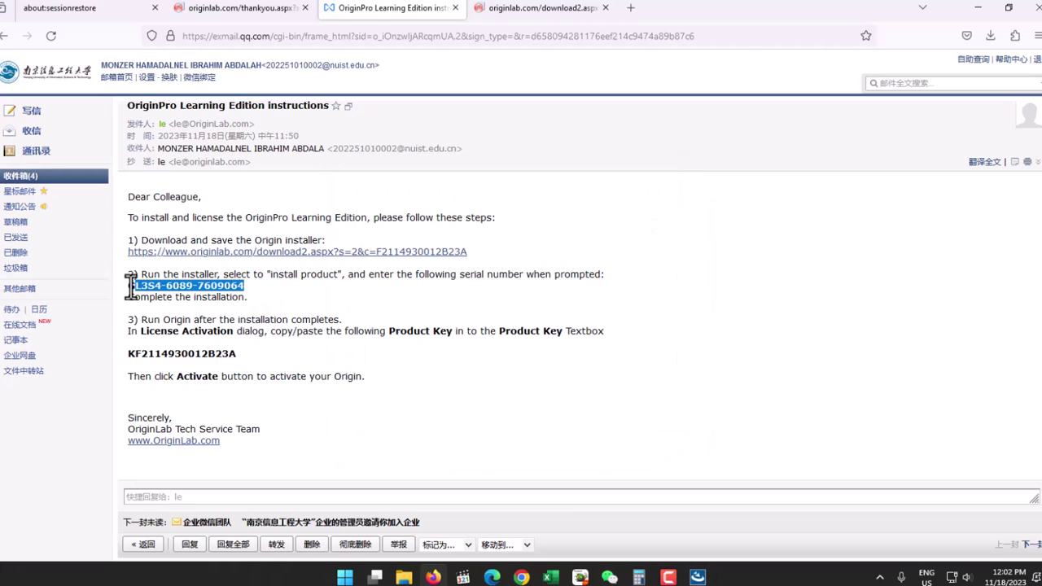
pyautogui.rightClick(162, 285)
pyautogui.click(177, 298)
pyautogui.click(697, 577)
pyautogui.click(462, 356)
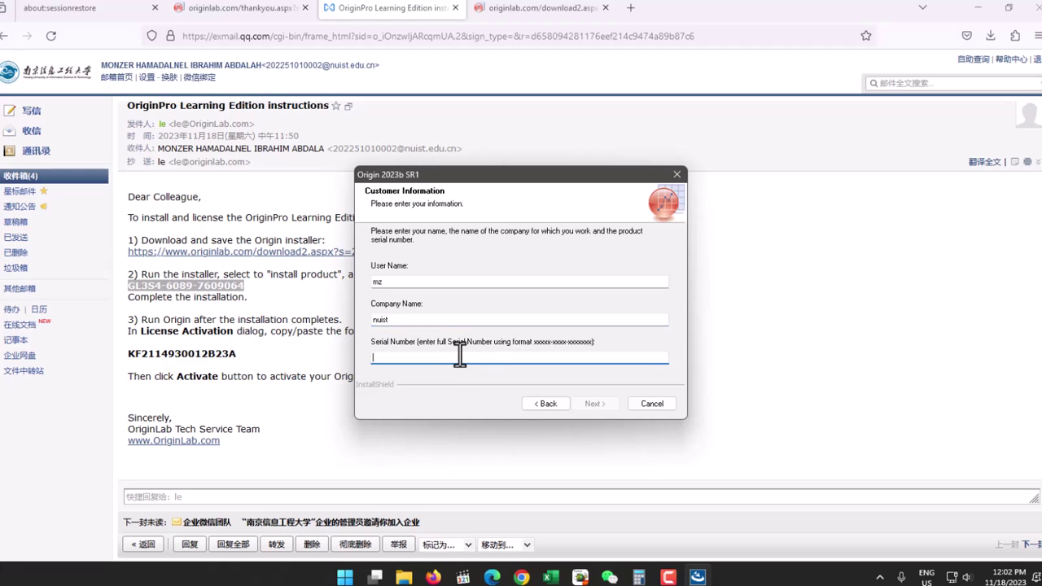
pyautogui.hotkey('ctrl', 'v')
pyautogui.click(592, 403)
pyautogui.click(487, 349)
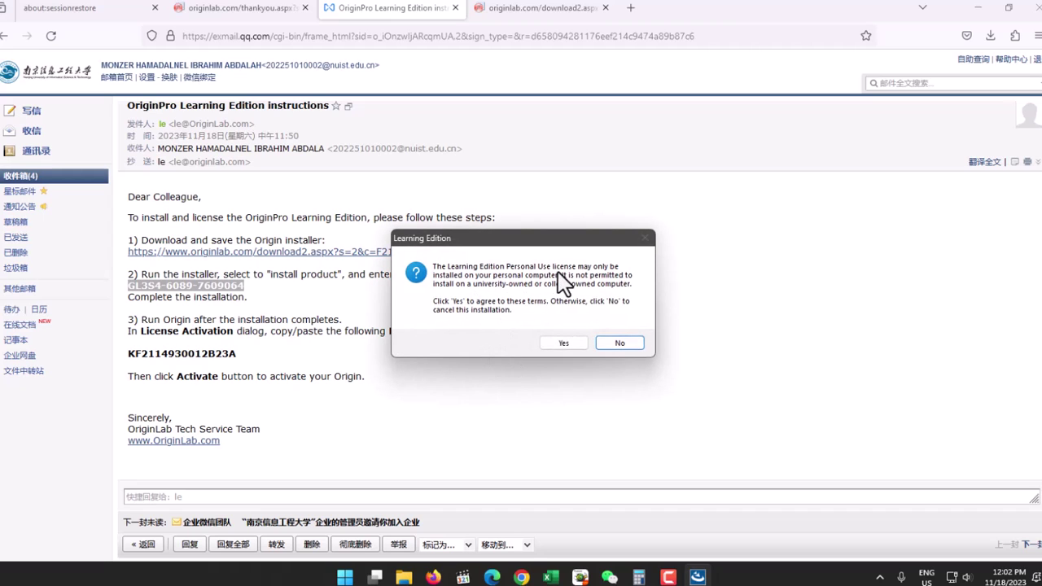
# - Accept the licence and install for all users with the default folder, features and program folder
pyautogui.click(564, 343)
pyautogui.click(595, 402)
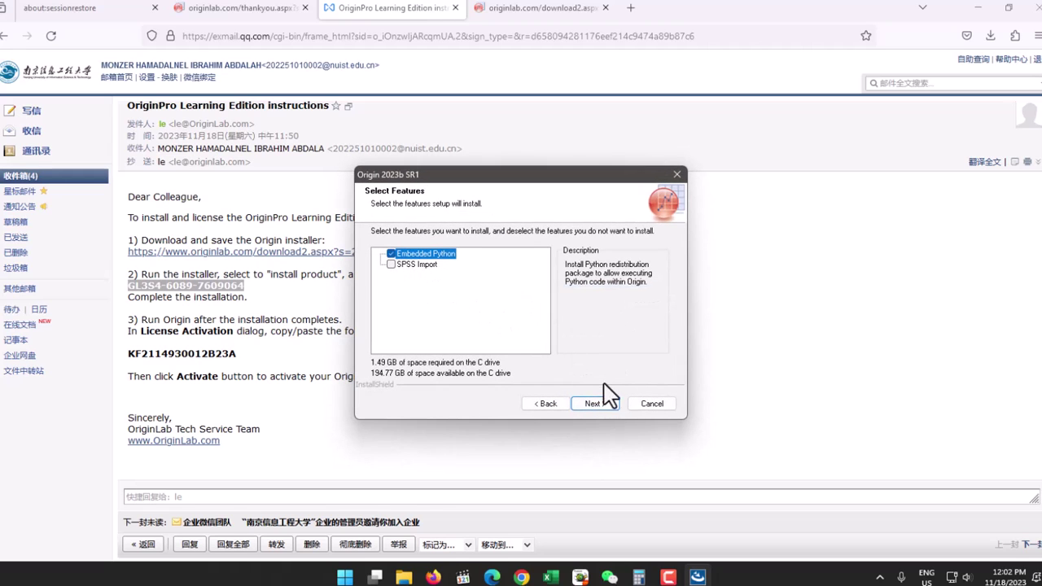
pyautogui.click(603, 402)
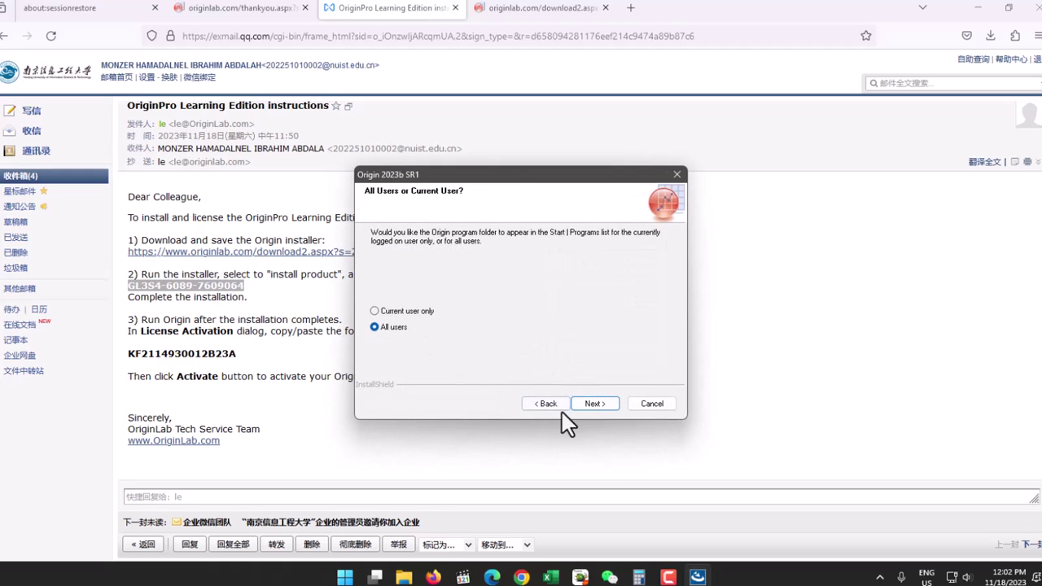
pyautogui.click(598, 405)
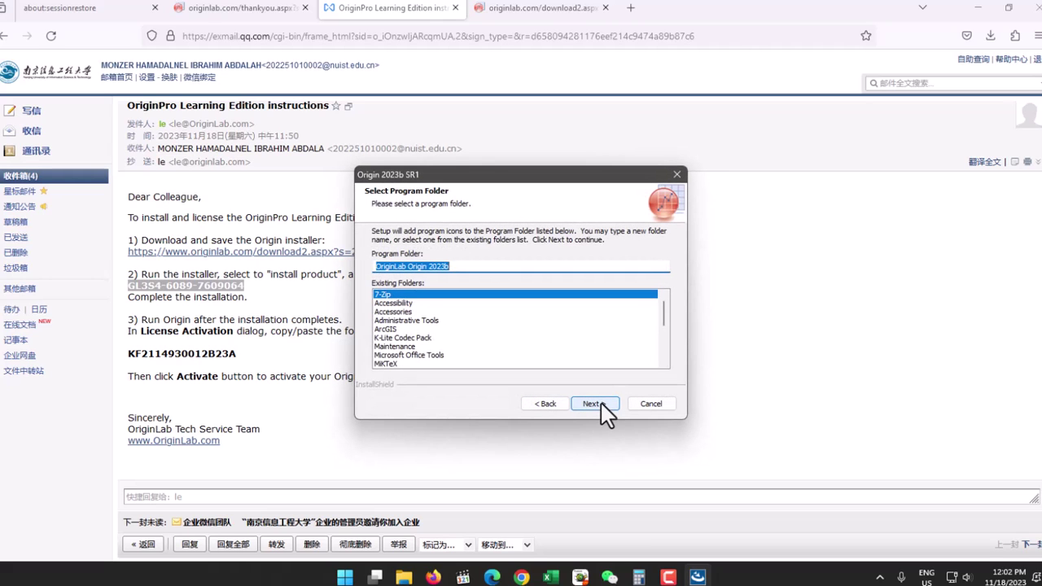
pyautogui.click(601, 405)
pyautogui.click(597, 403)
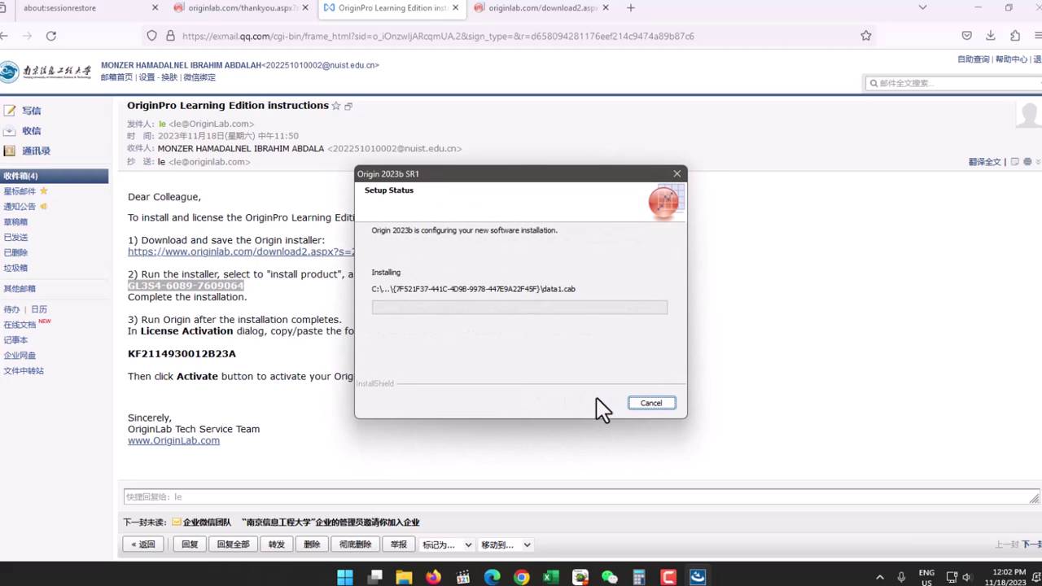
# - Finish setup without opening Readme.txt
pyautogui.moveTo(534, 174); pyautogui.dragTo(530, 150)
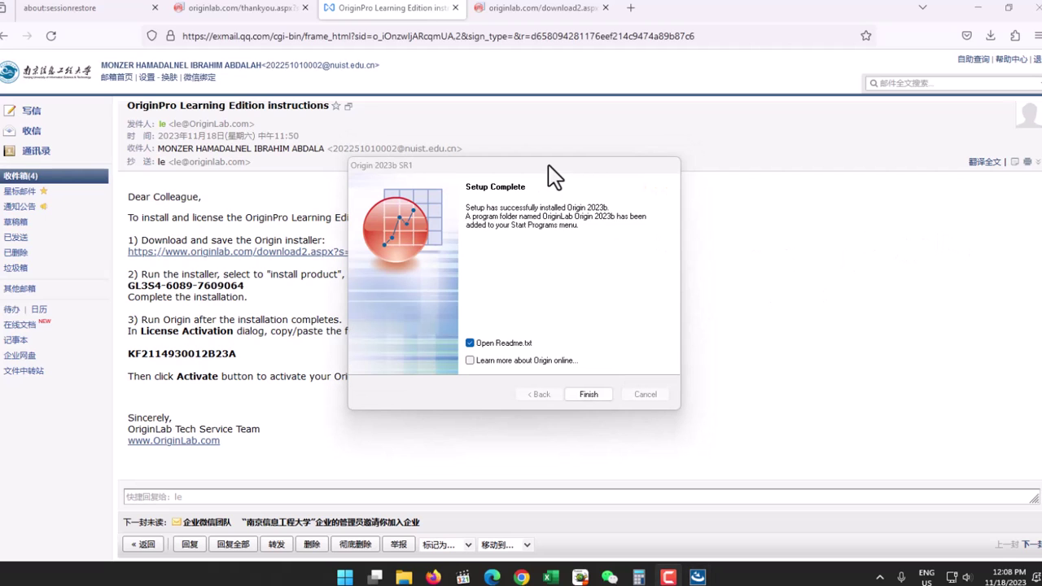
pyautogui.moveTo(548, 165); pyautogui.dragTo(541, 148)
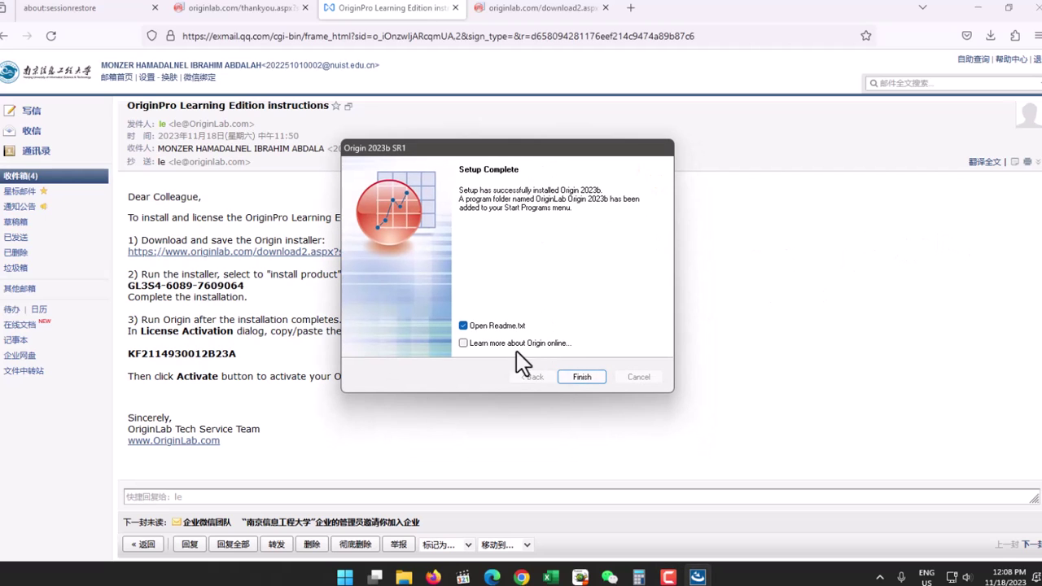
pyautogui.click(479, 327)
pyautogui.click(581, 379)
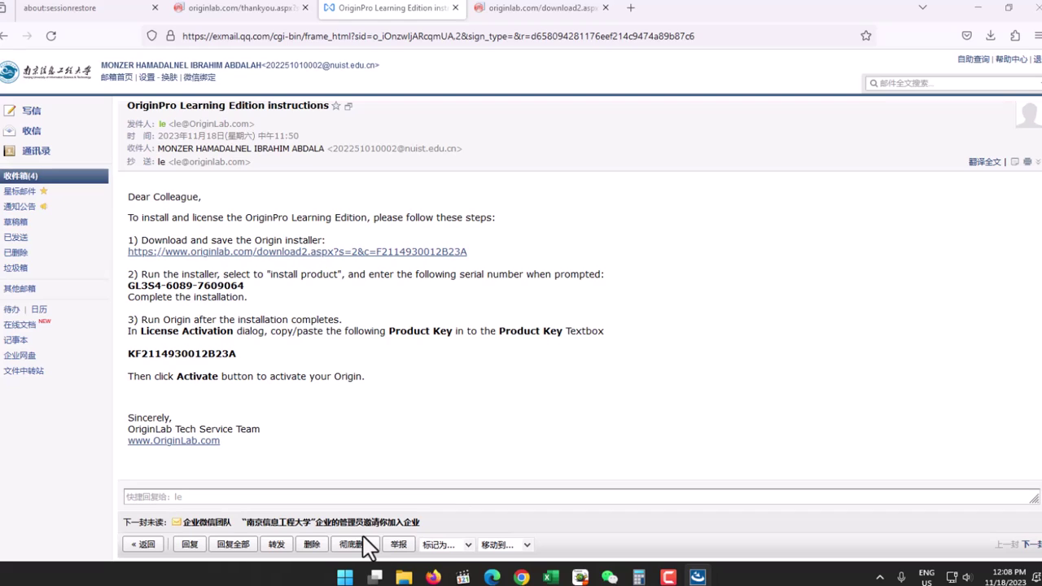
# - Launch Origin 2023b from its Start-search file location and create the default User Files folder
pyautogui.press('super')
pyautogui.write('ori')
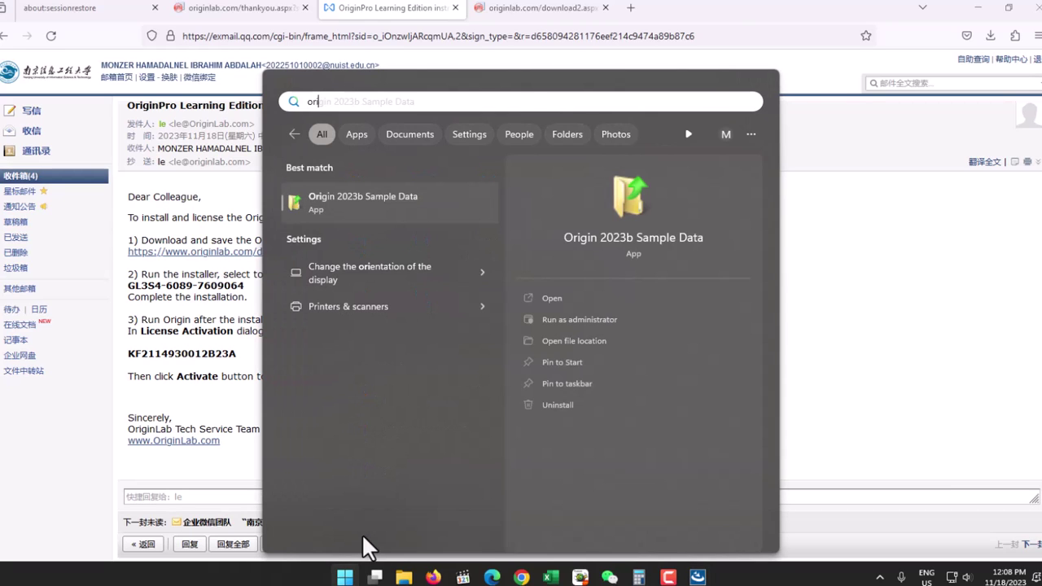
pyautogui.press('Return')
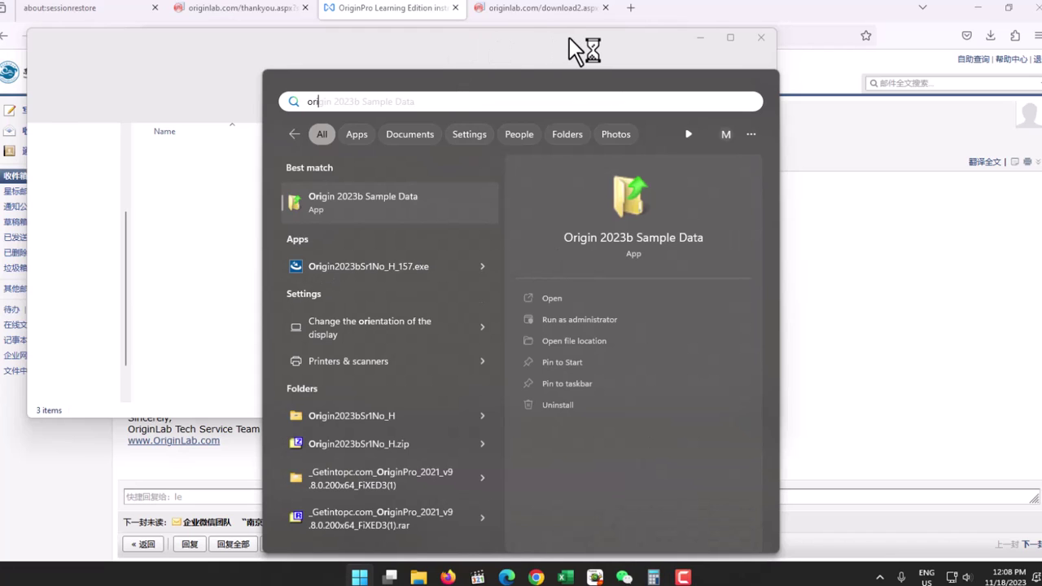
pyautogui.click(205, 274)
pyautogui.doubleClick(218, 173)
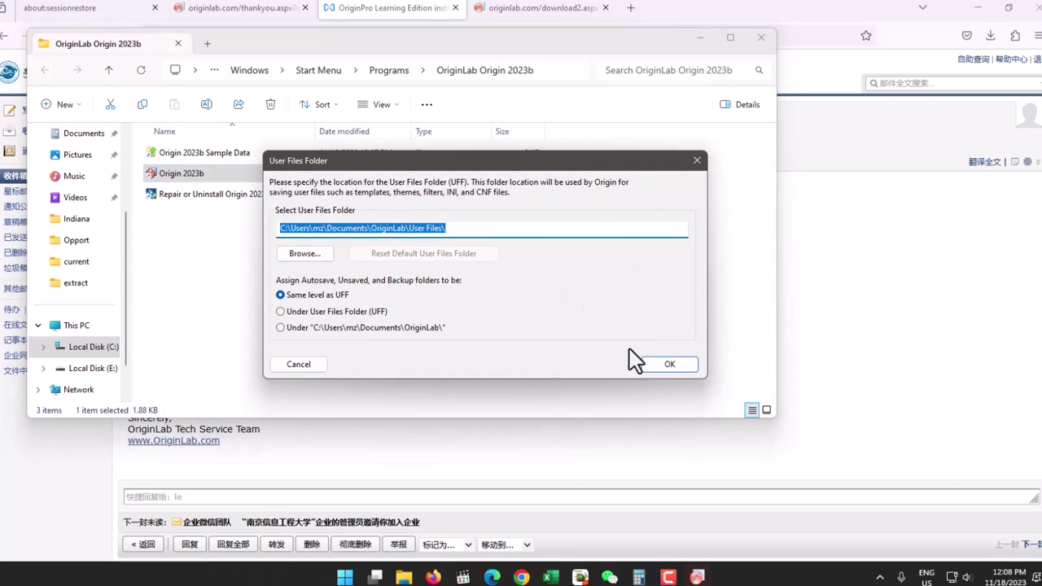
pyautogui.click(664, 366)
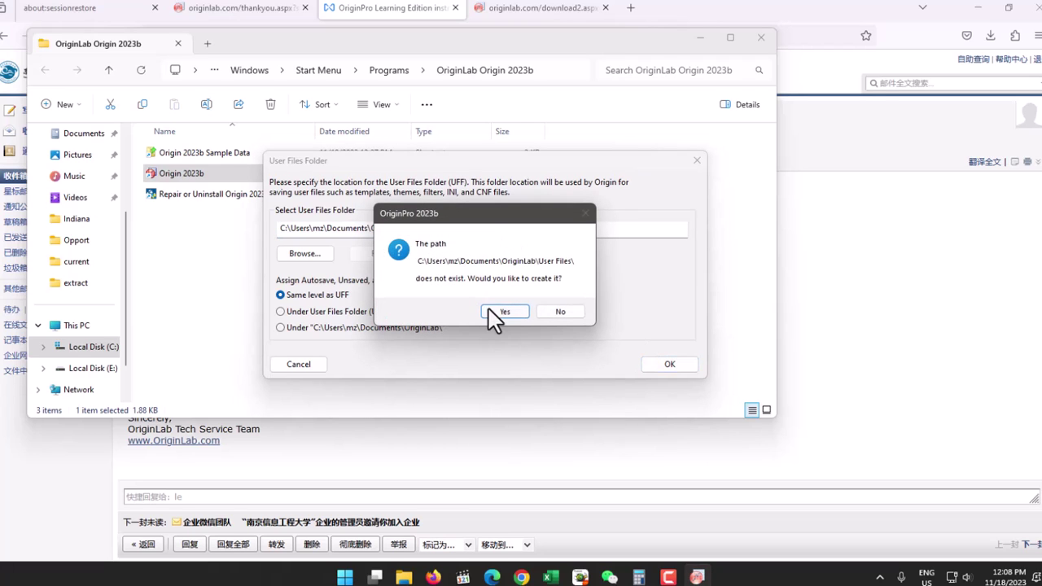
pyautogui.click(502, 313)
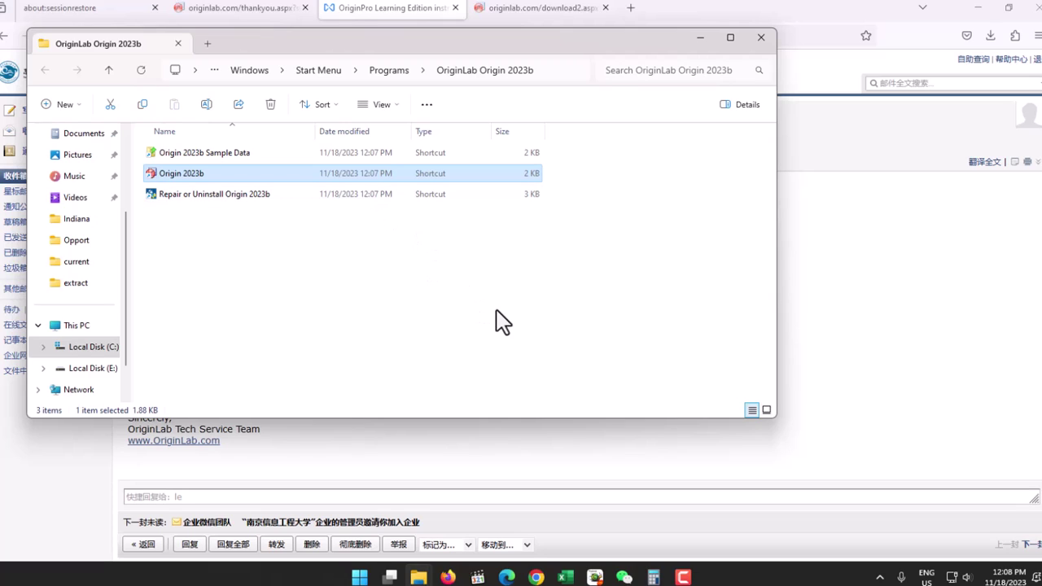
# - Return to the instructions e-mail and locate the product key and its Activate instruction
pyautogui.click(500, 311)
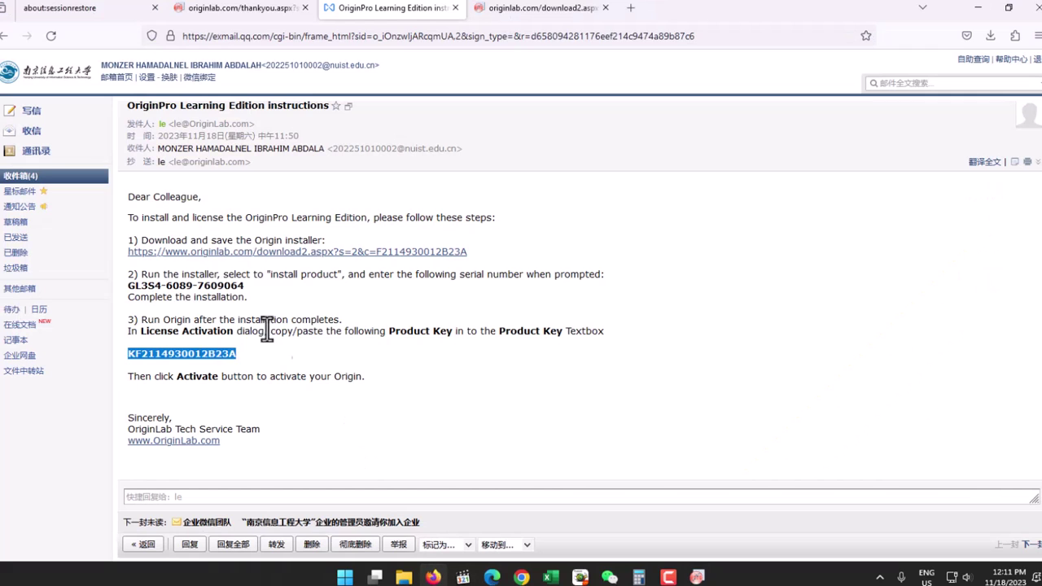
pyautogui.click(433, 577)
pyautogui.moveTo(175, 376); pyautogui.dragTo(238, 382)
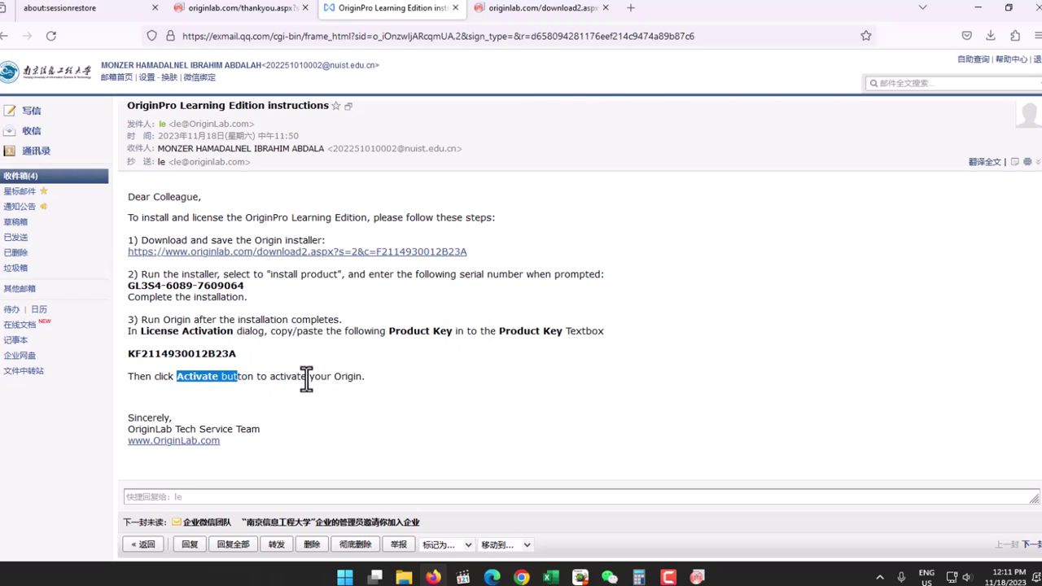
pyautogui.click(306, 378)
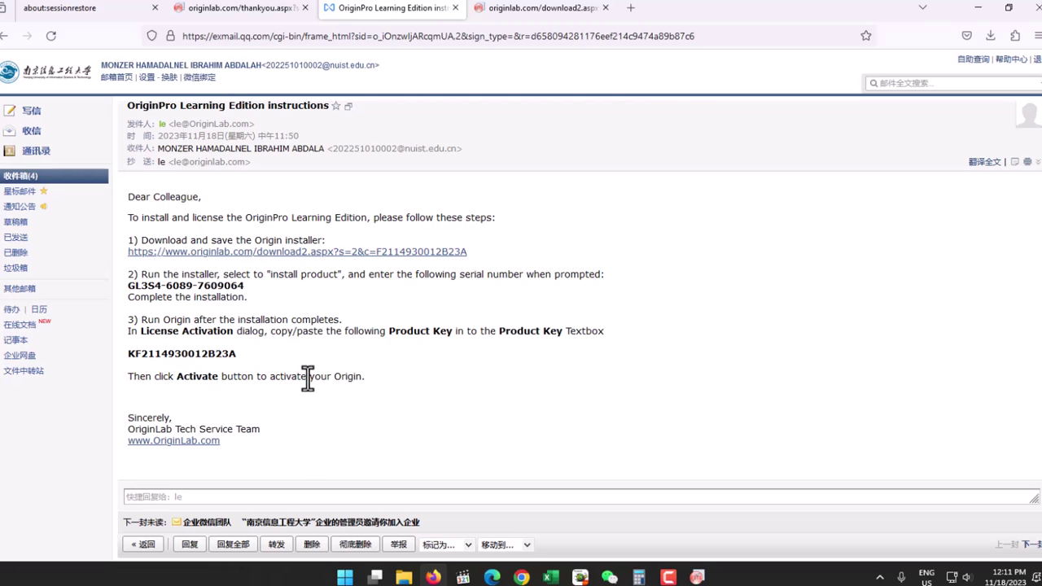
# - Minimize Firefox so OriginPro's empty Book1 workbook is in front
pyautogui.click(979, 5)
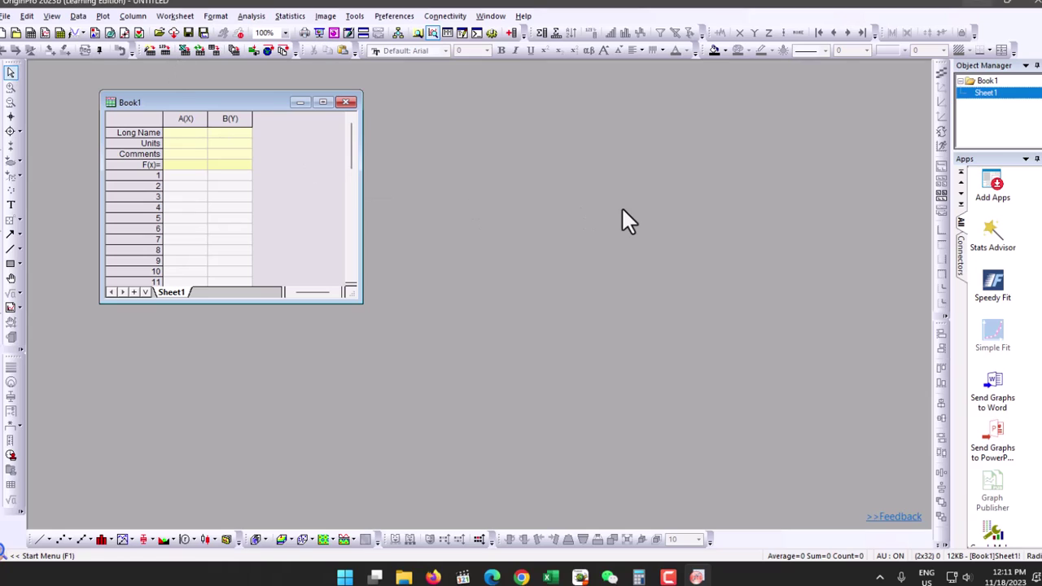